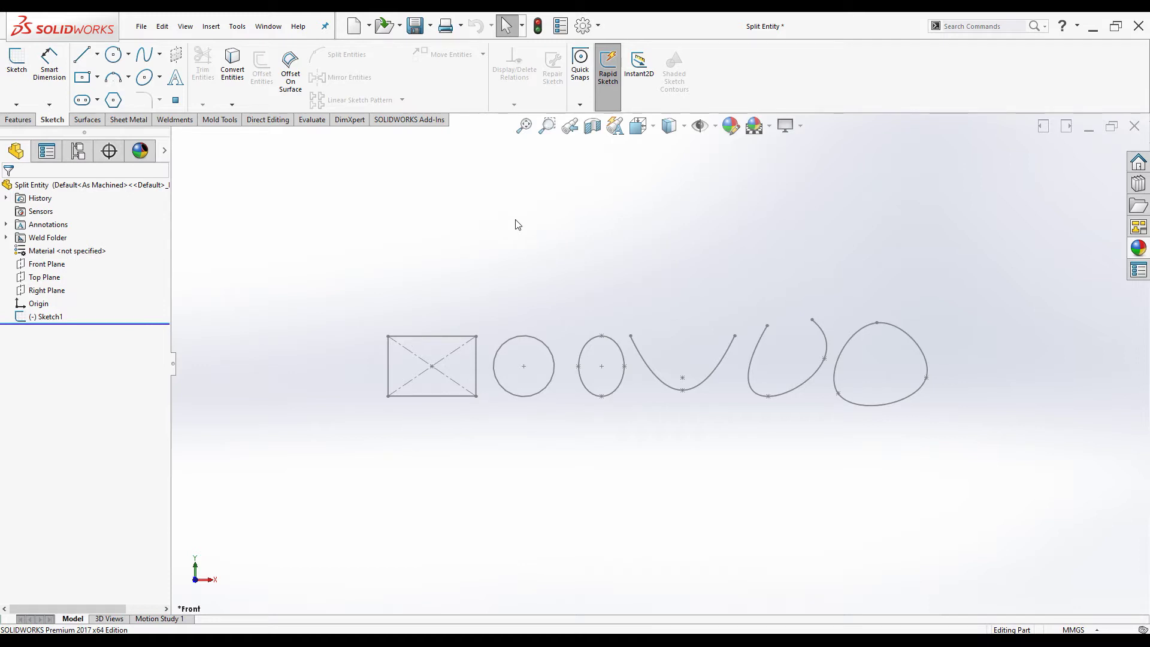
- Open Sketch1 for editing
{"action": "left_click", "coordinate": [44, 317]}
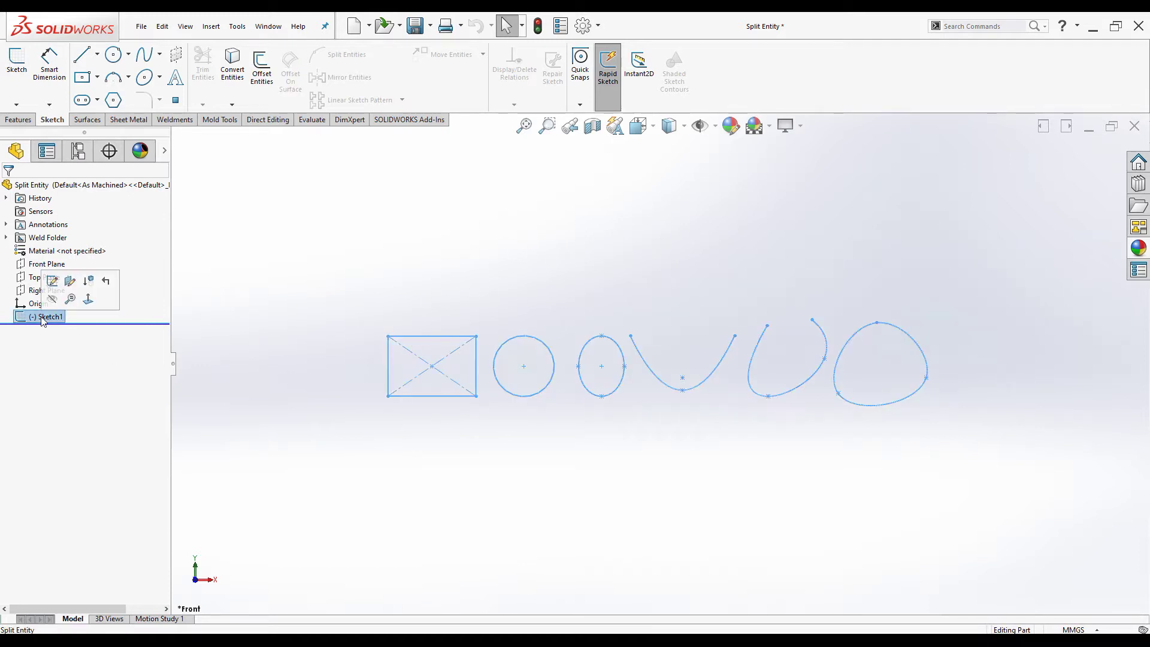
{"action": "left_click", "coordinate": [52, 281]}
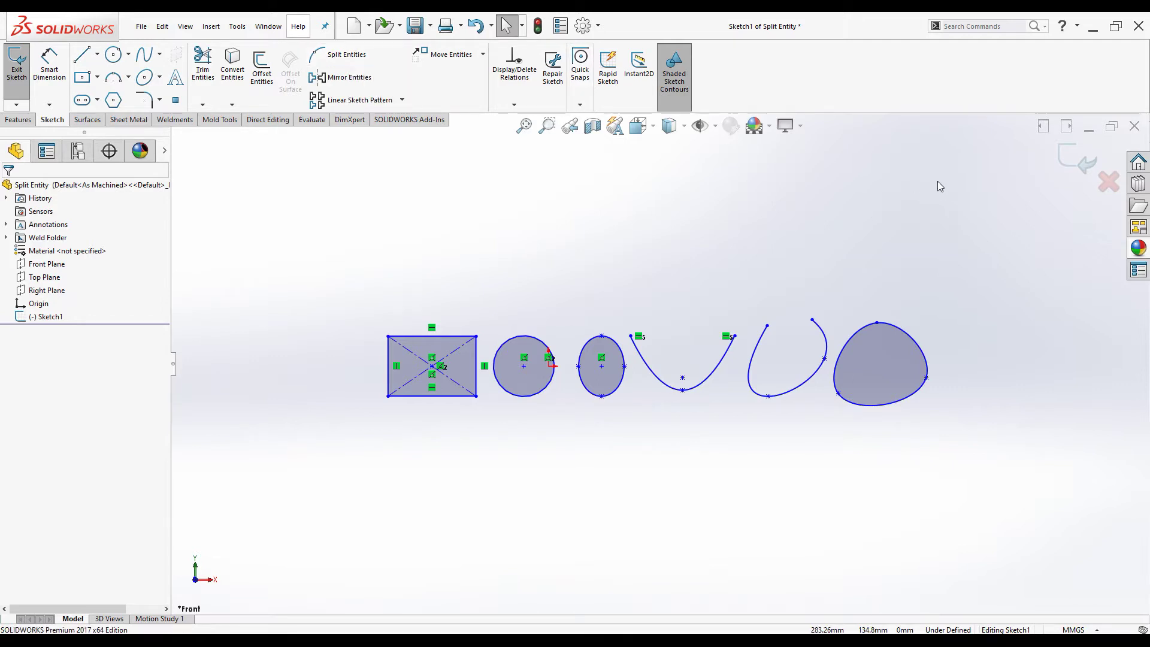
- Display the floating Sketch toolbar to locate the Split Entities tool, and close it again
{"action": "right_click", "coordinate": [882, 81]}
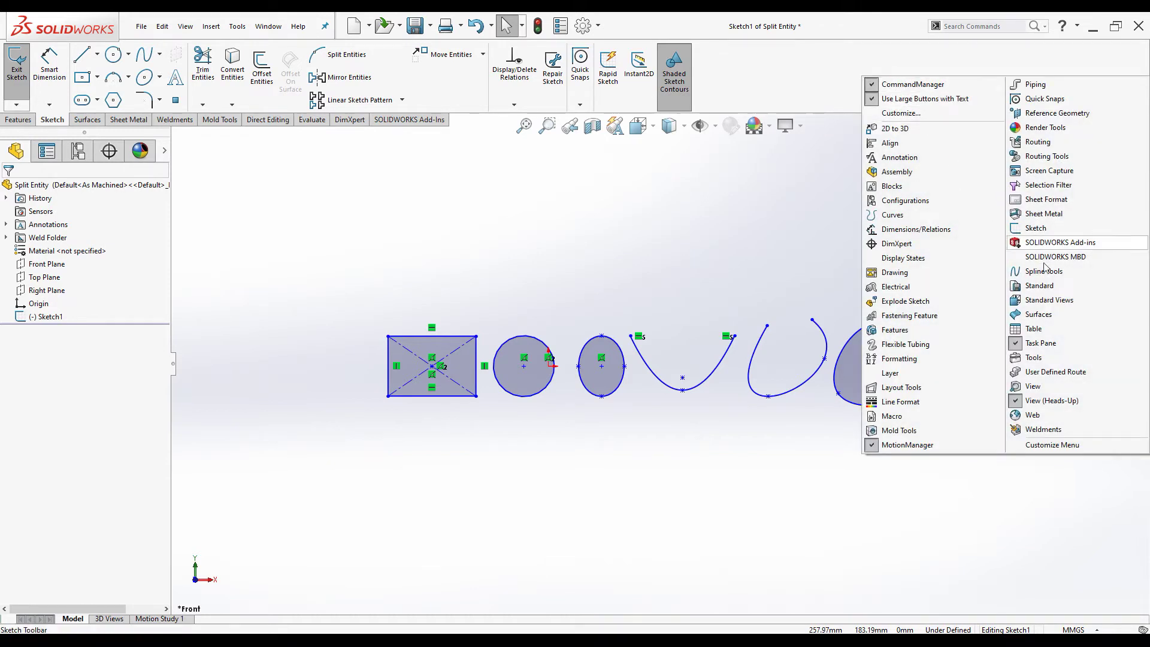
{"action": "left_click", "coordinate": [1034, 228]}
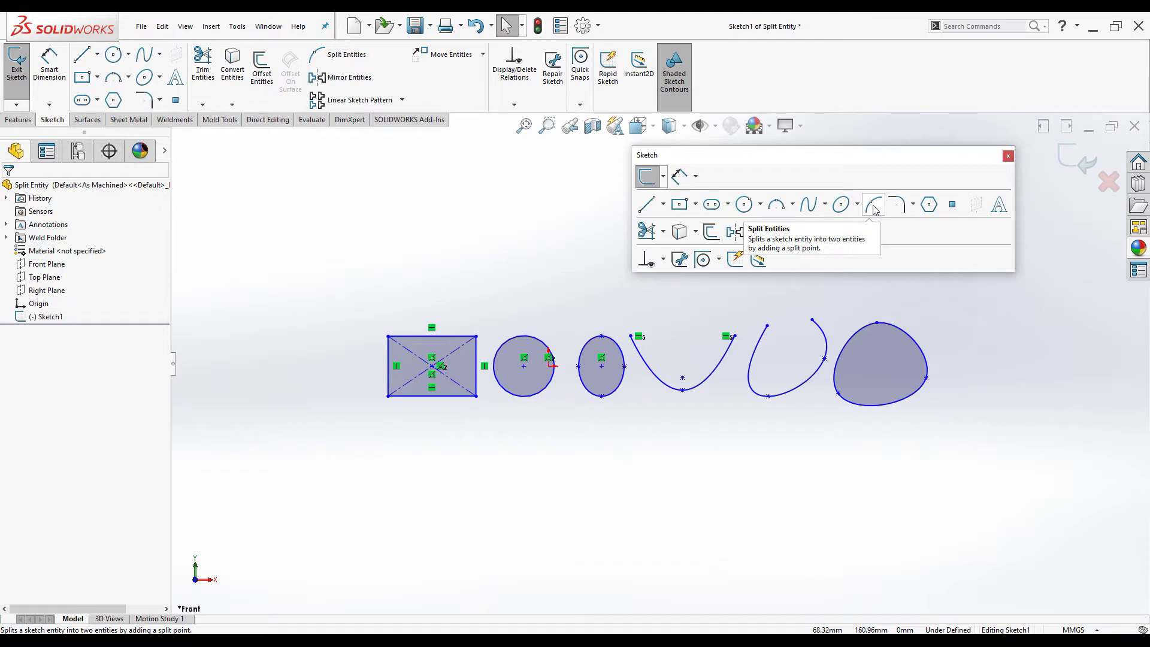
{"action": "left_click", "coordinate": [1009, 156]}
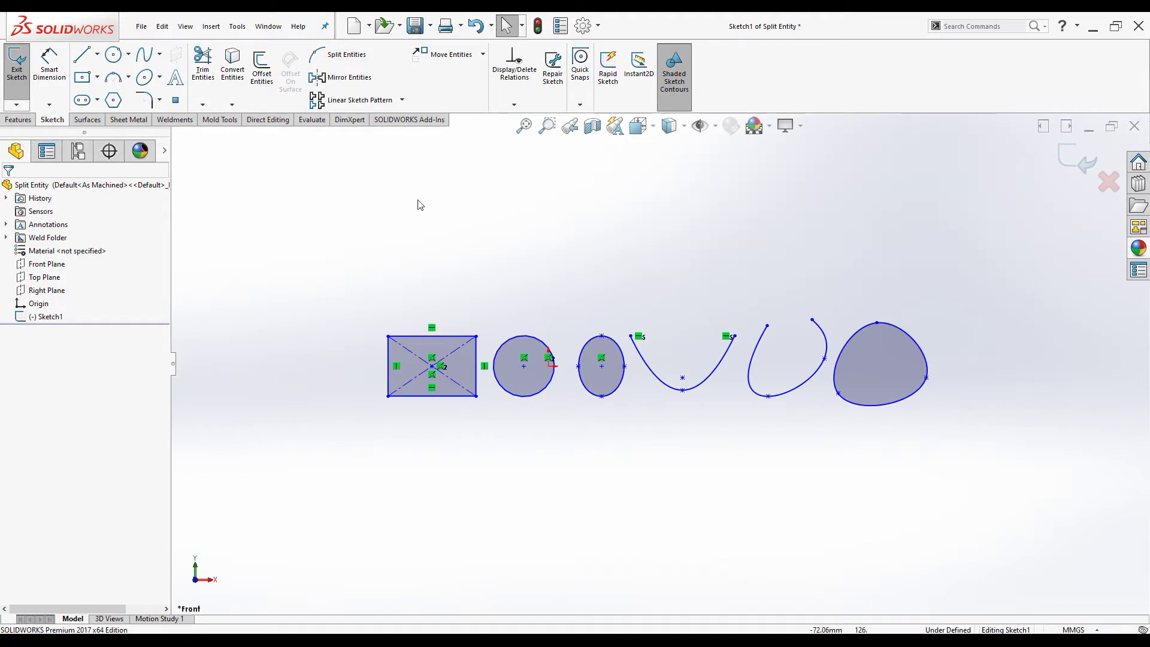
- Split the rectangle's top edge at two points, one near each end, with Split Entities
{"action": "left_click", "coordinate": [237, 27]}
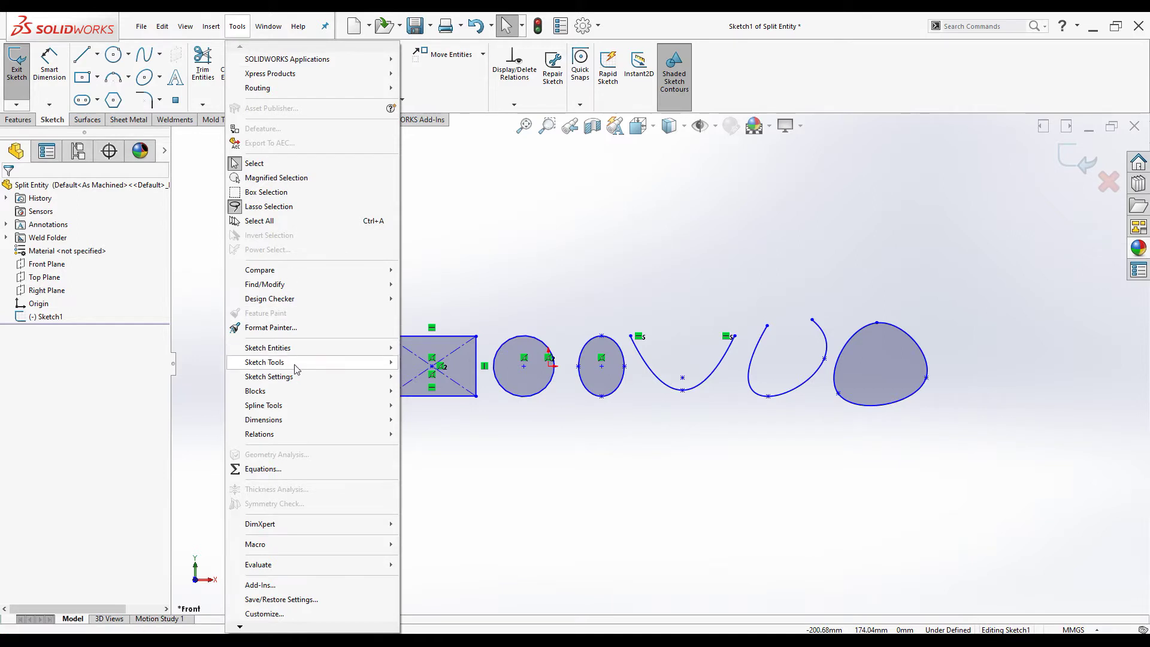
{"action": "mouse_move", "coordinate": [305, 363]}
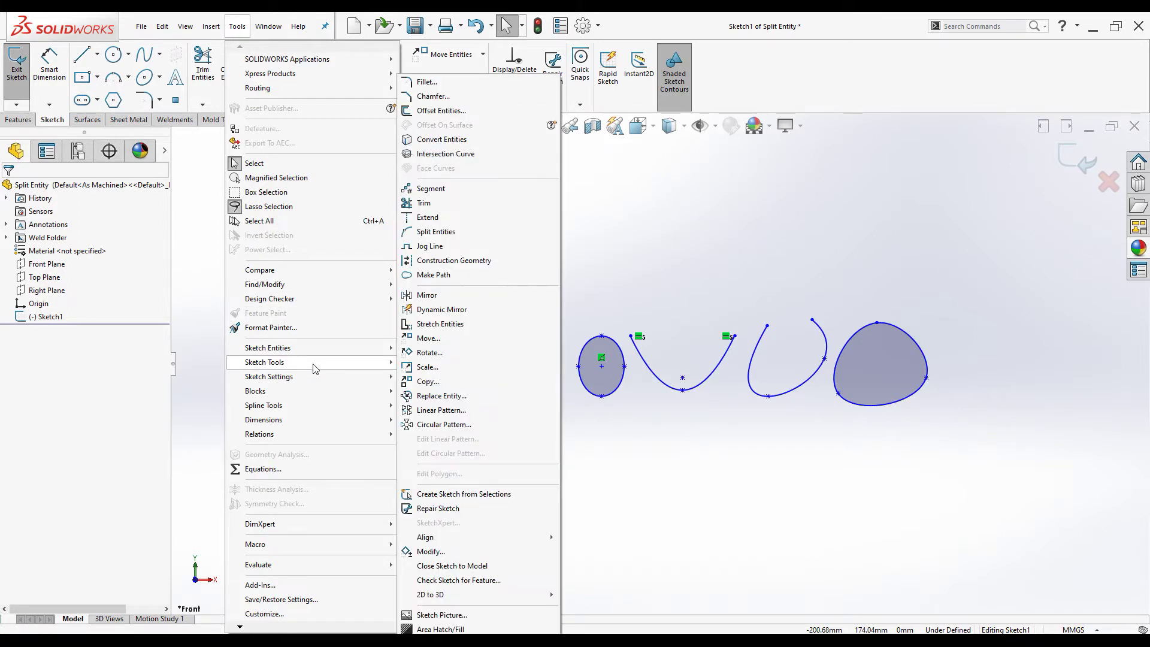
{"action": "left_click", "coordinate": [436, 232]}
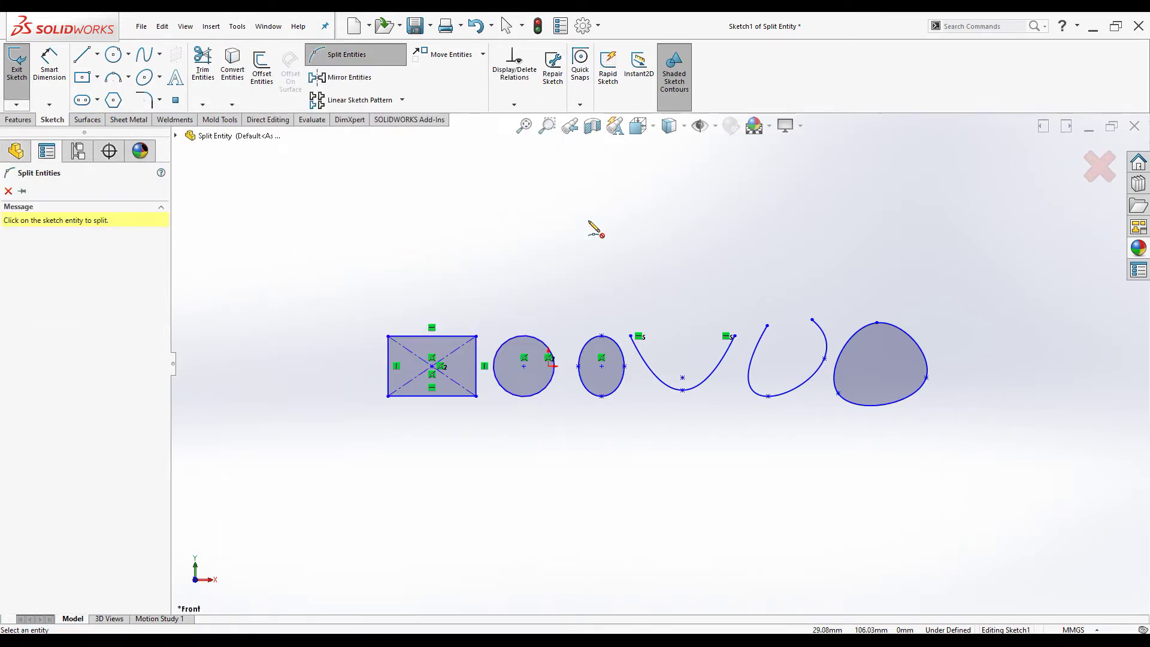
{"action": "left_click", "coordinate": [413, 337]}
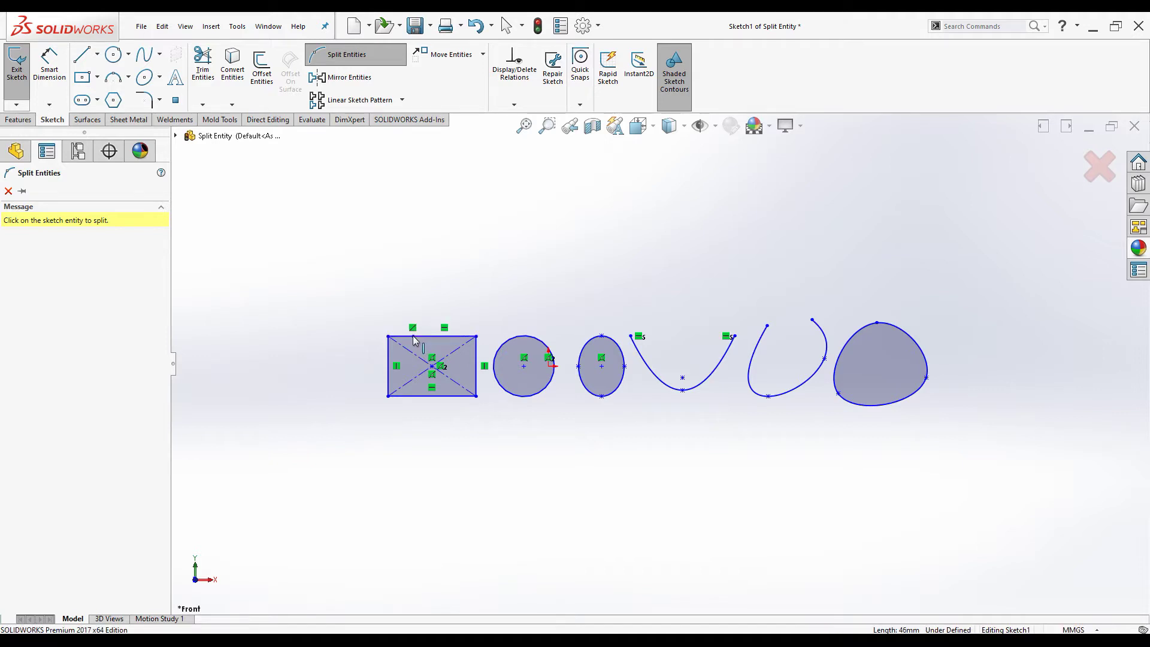
{"action": "left_click", "coordinate": [456, 338]}
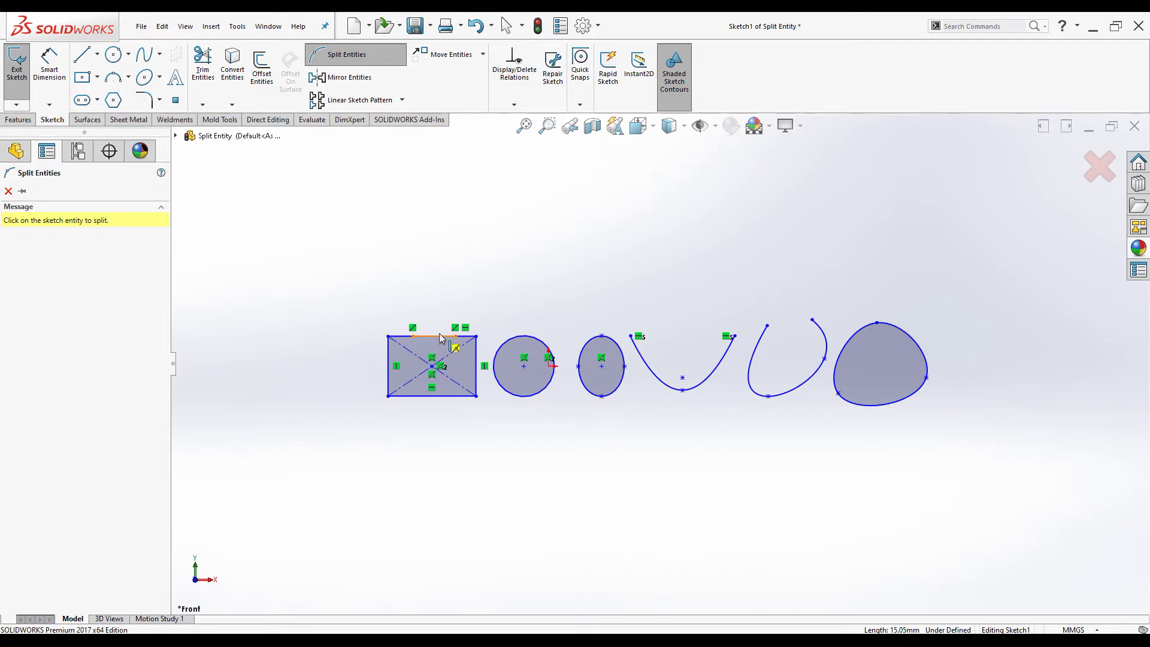
- Split the parabola on its left branch and the open spline on its lower right portion
{"action": "left_click", "coordinate": [653, 373]}
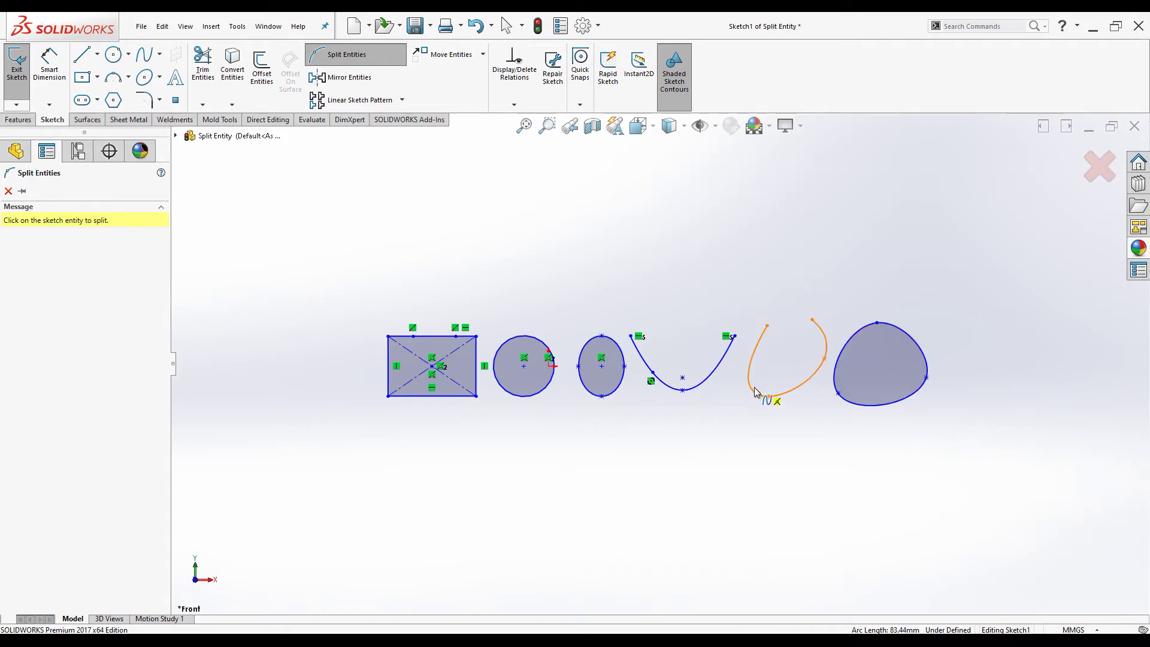
{"action": "left_click", "coordinate": [803, 384]}
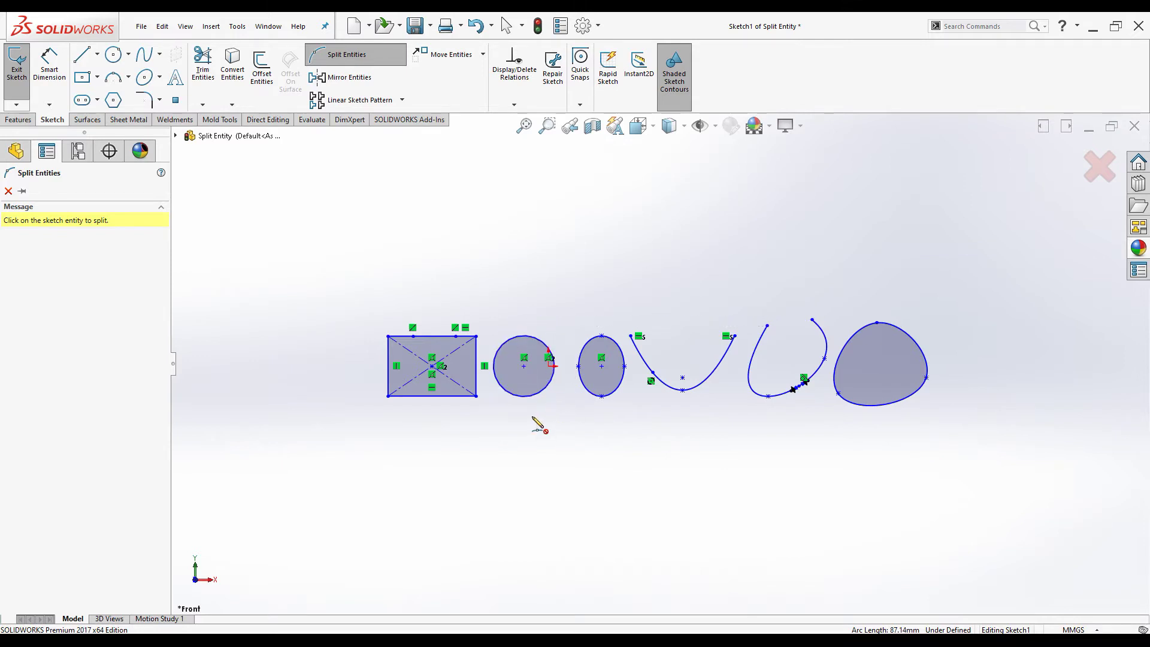
- Split the circle at two points on its left half, one at the lower left and one at the upper left
{"action": "left_click", "coordinate": [509, 392]}
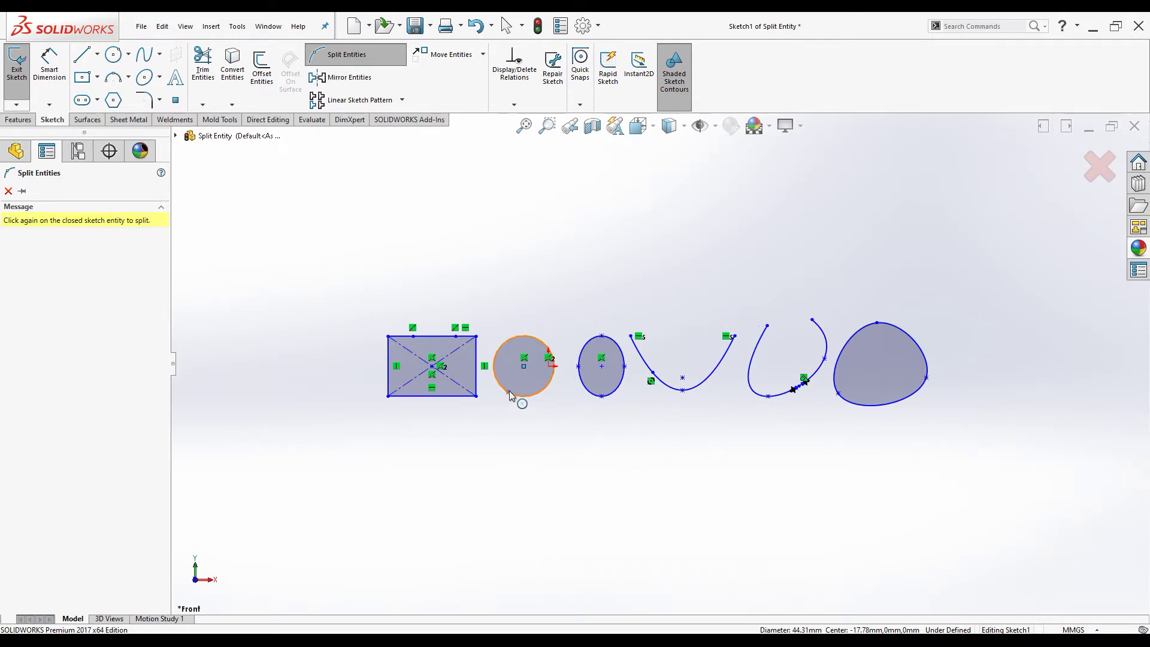
{"action": "left_click", "coordinate": [506, 342]}
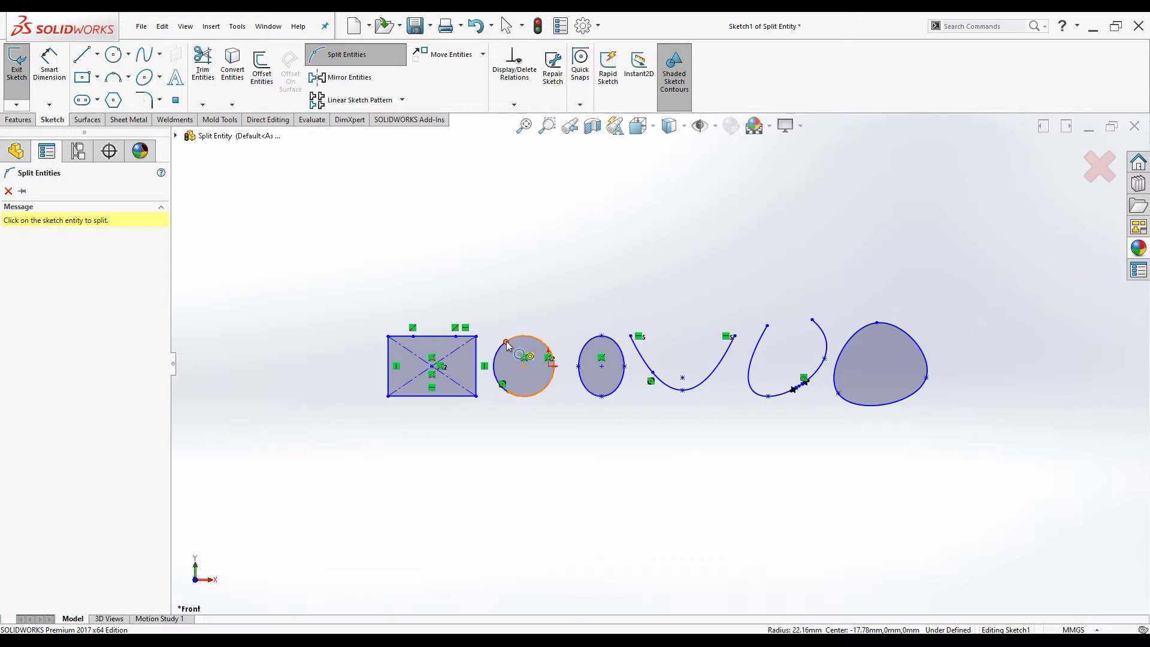
{"action": "left_click", "coordinate": [509, 392]}
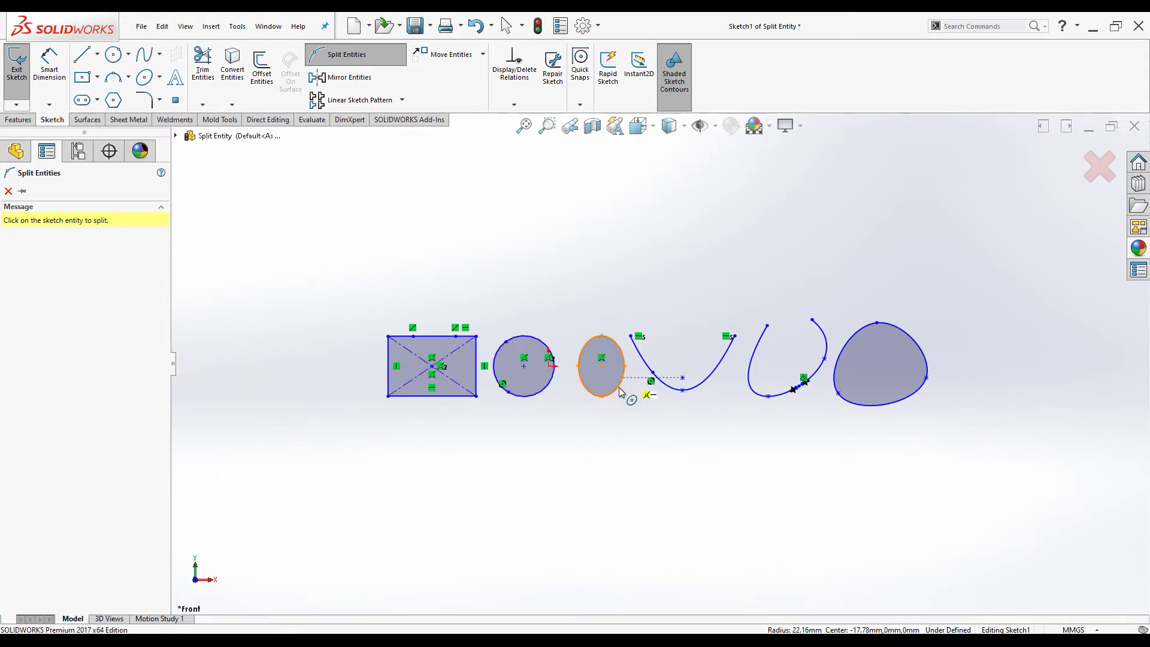
- Split the ellipse at its lower left and upper right, and the closed spline at its upper right and bottom, and end Split Entities
{"action": "left_click", "coordinate": [583, 385]}
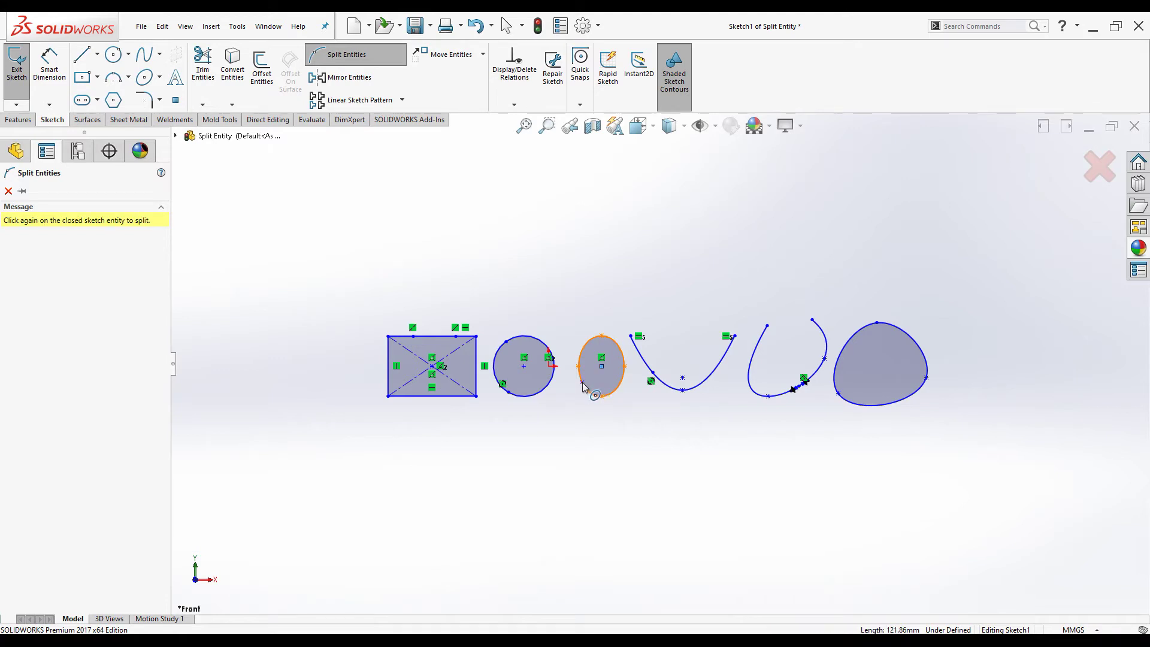
{"action": "left_click", "coordinate": [621, 351]}
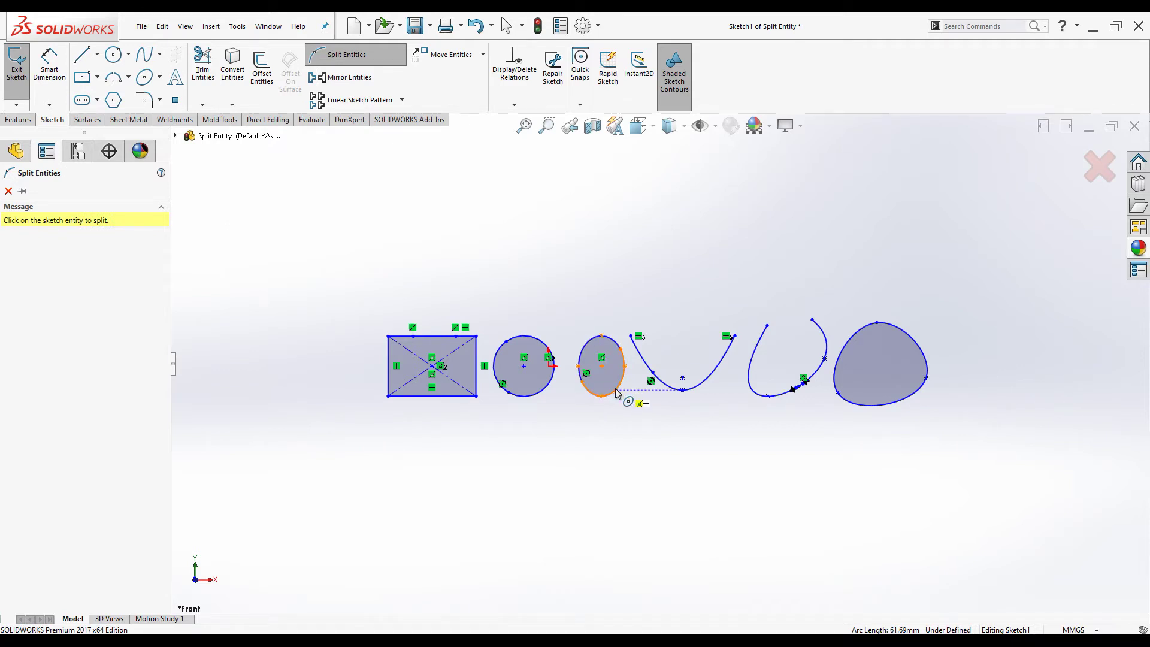
{"action": "left_click", "coordinate": [906, 334]}
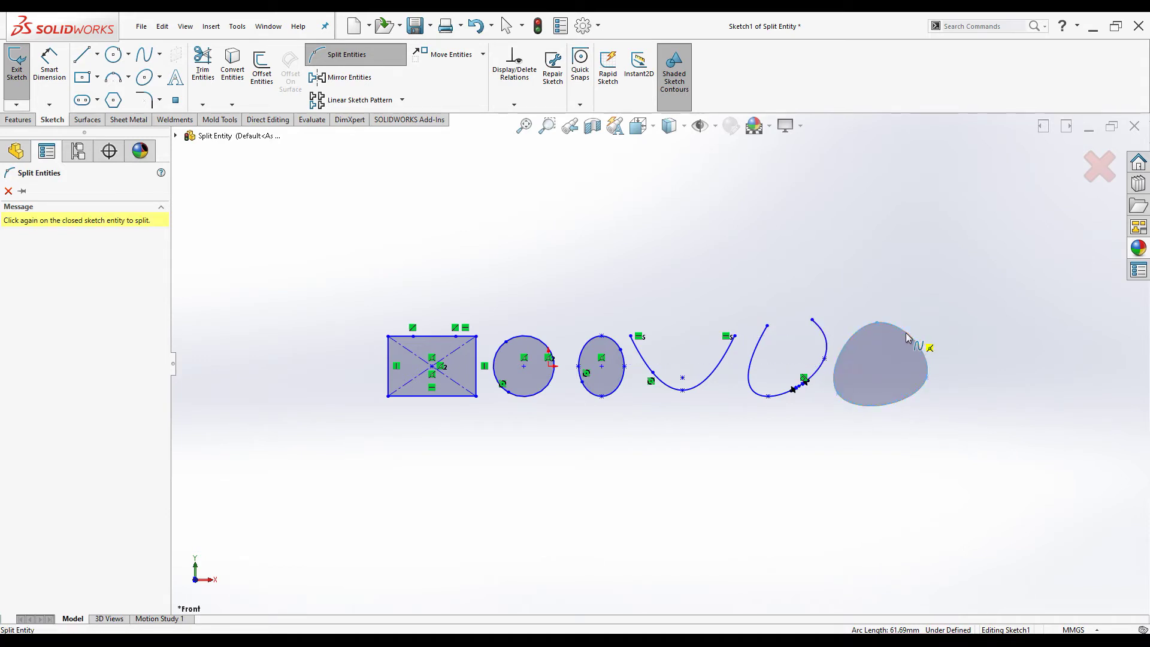
{"action": "left_click", "coordinate": [860, 407]}
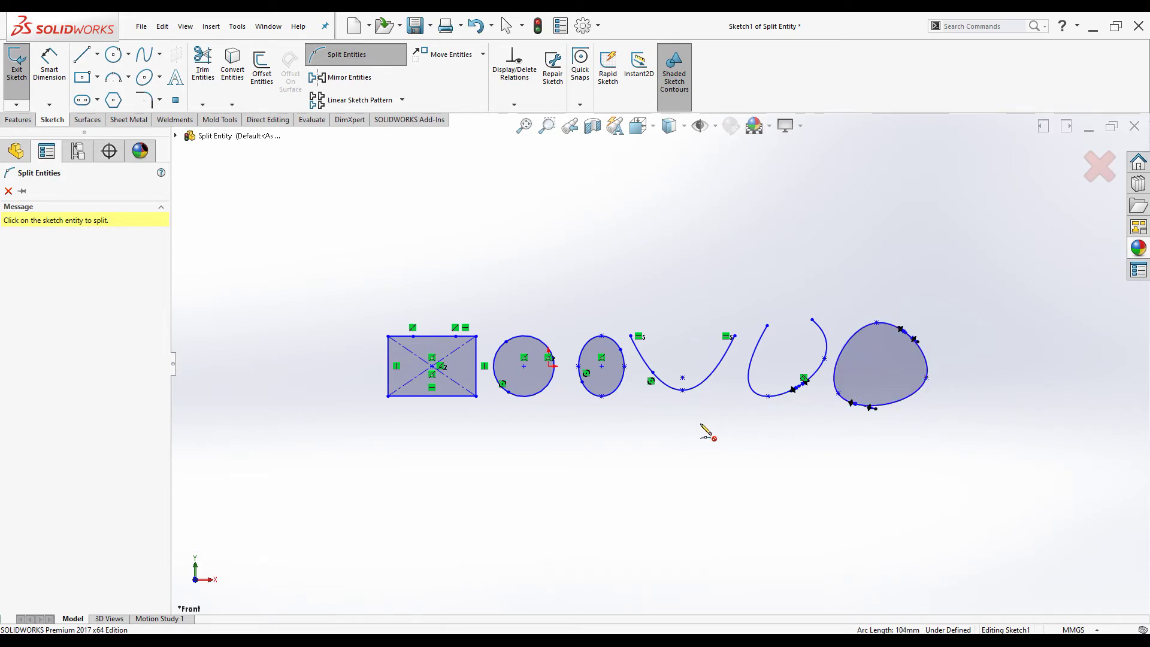
{"action": "key", "text": "Escape"}
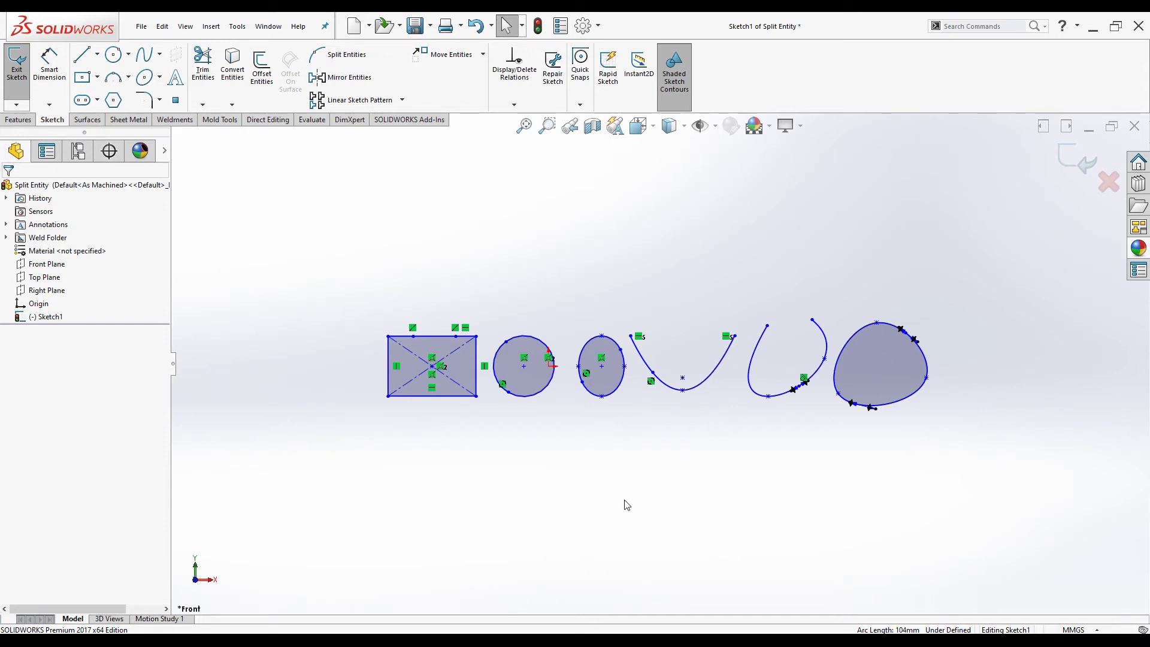
- Delete both split points on the rectangle's top edge to rejoin it into one line
{"action": "left_click", "coordinate": [413, 336]}
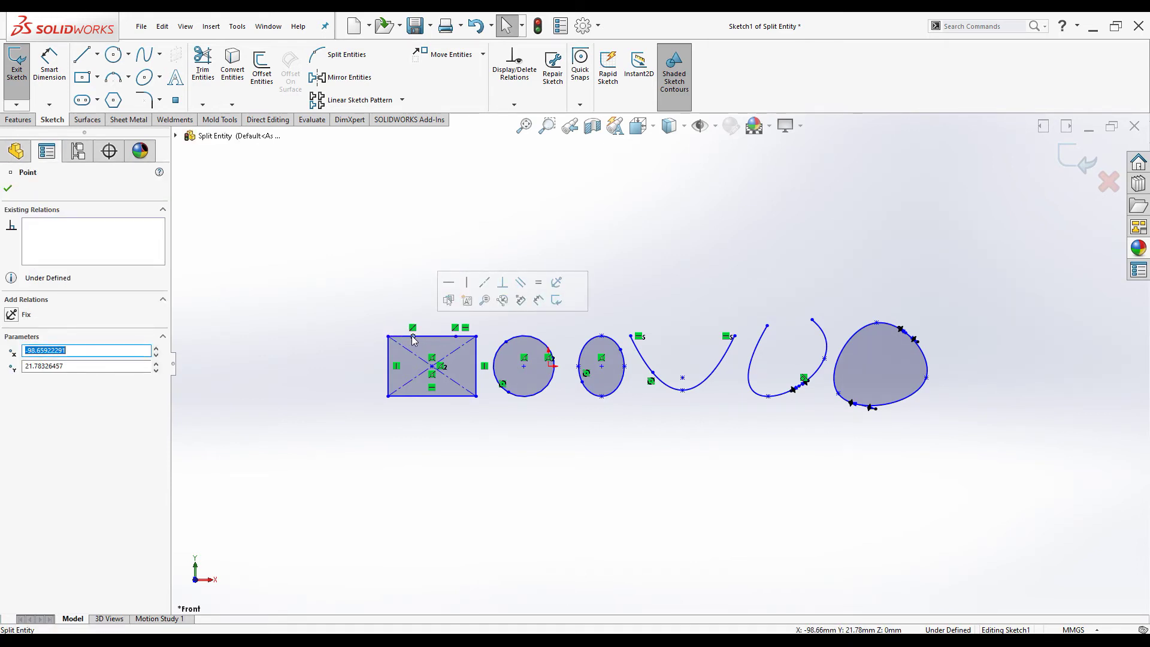
{"action": "key", "text": "Delete"}
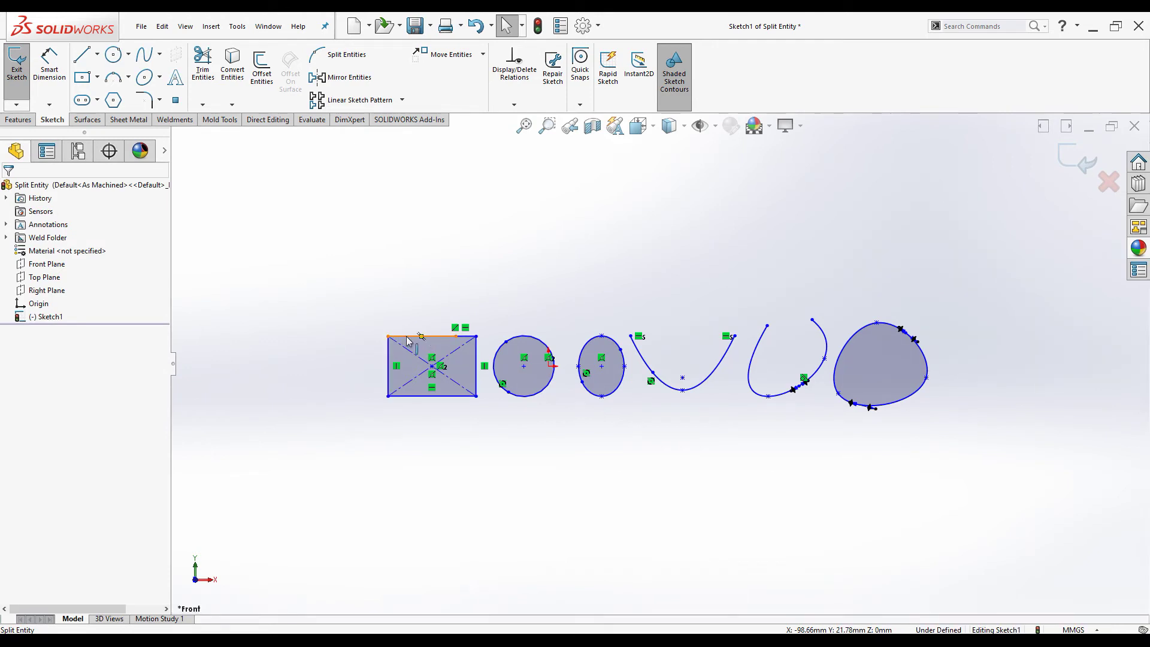
{"action": "left_click", "coordinate": [455, 337]}
{"action": "left_click", "coordinate": [456, 338]}
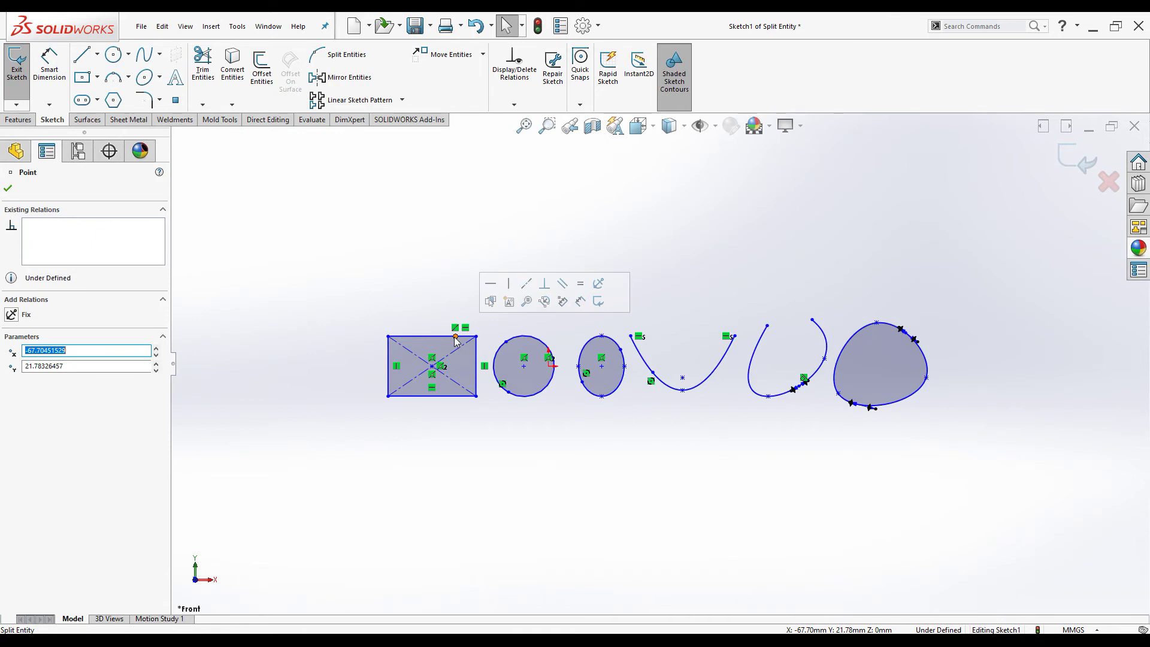
{"action": "key", "text": "Delete"}
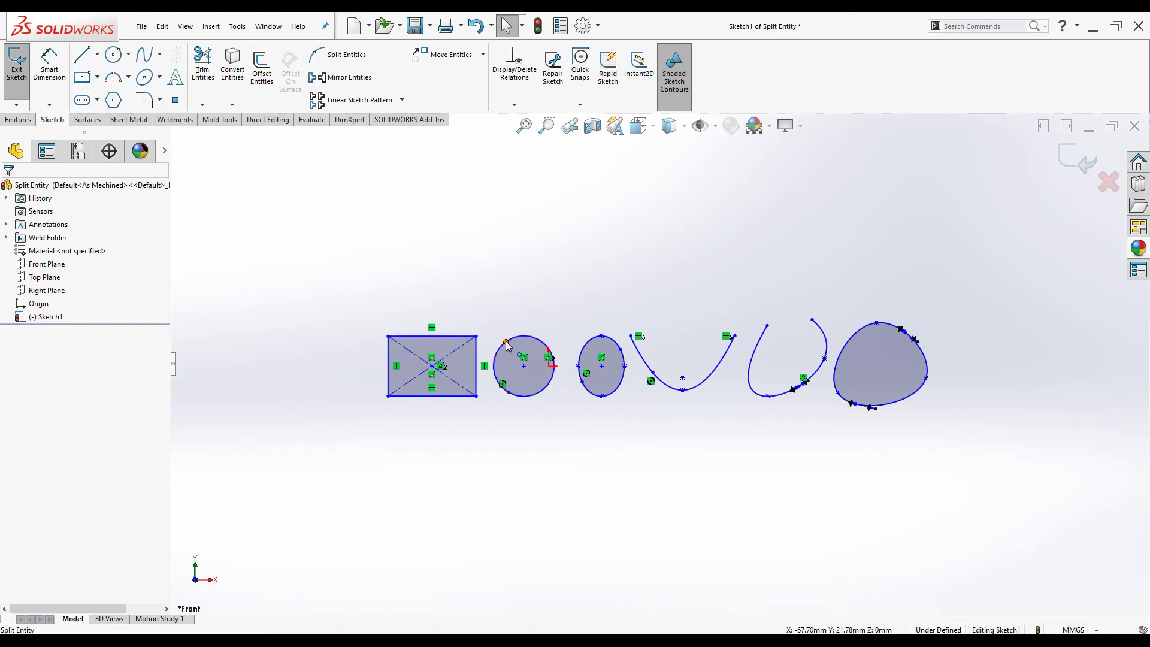
- Dimension the horizontal distance between the circle's upper split point and its center as 10 mm, placing the dimension above the circle
{"action": "left_click", "coordinate": [49, 66]}
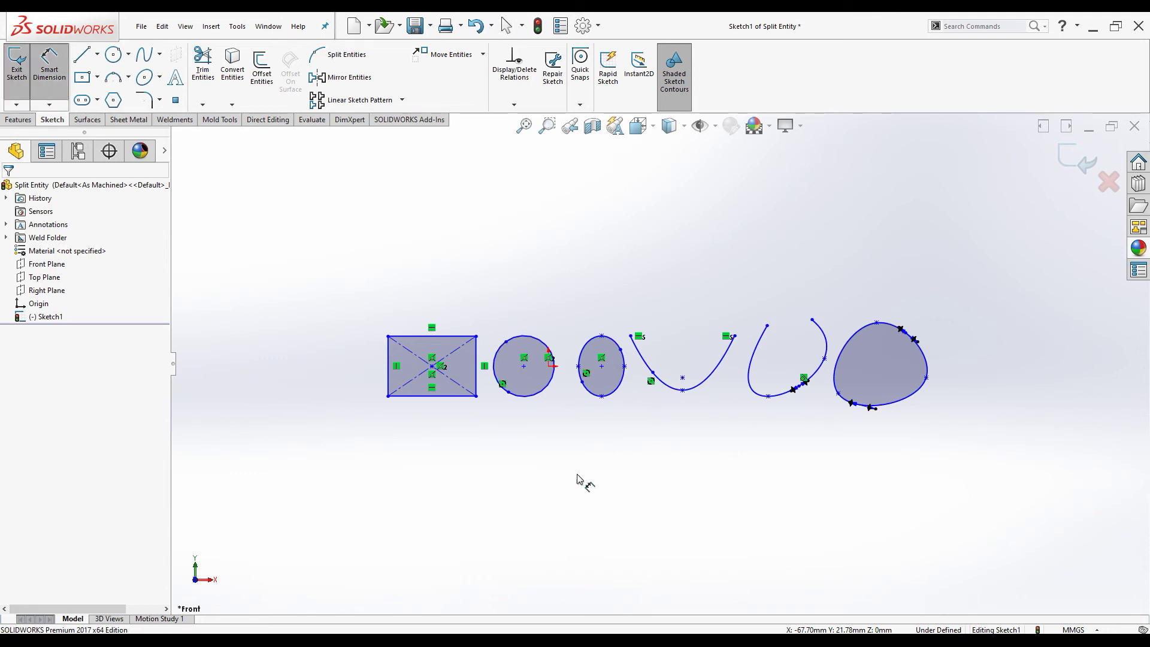
{"action": "left_click", "coordinate": [506, 345]}
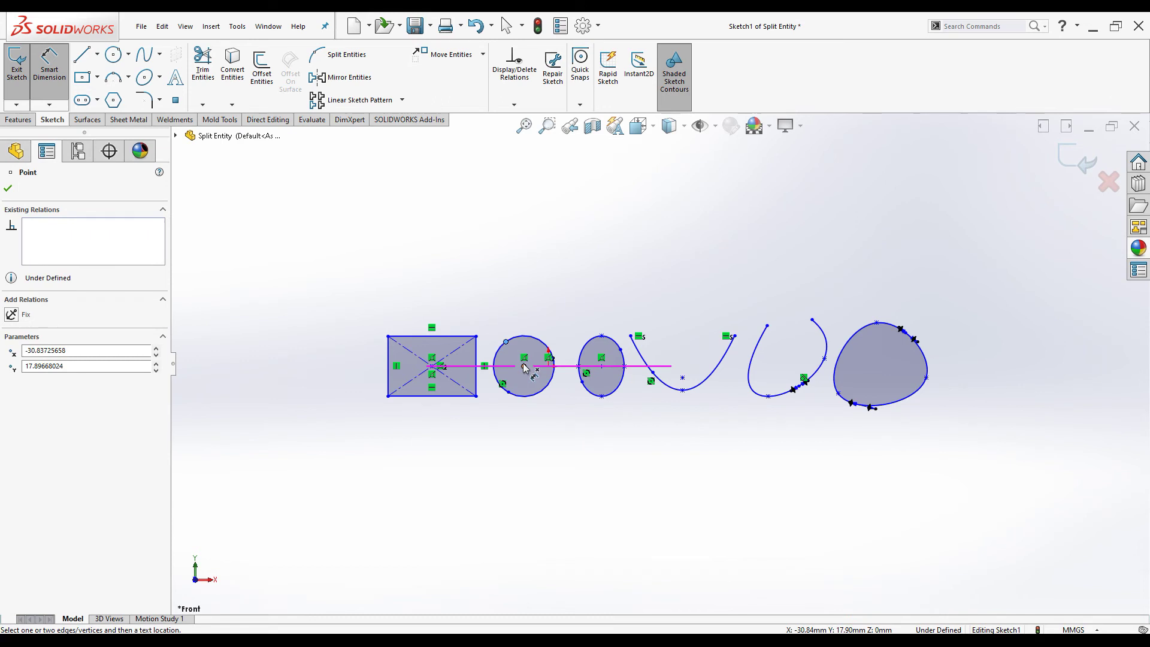
{"action": "left_click", "coordinate": [524, 366]}
{"action": "left_click", "coordinate": [508, 304]}
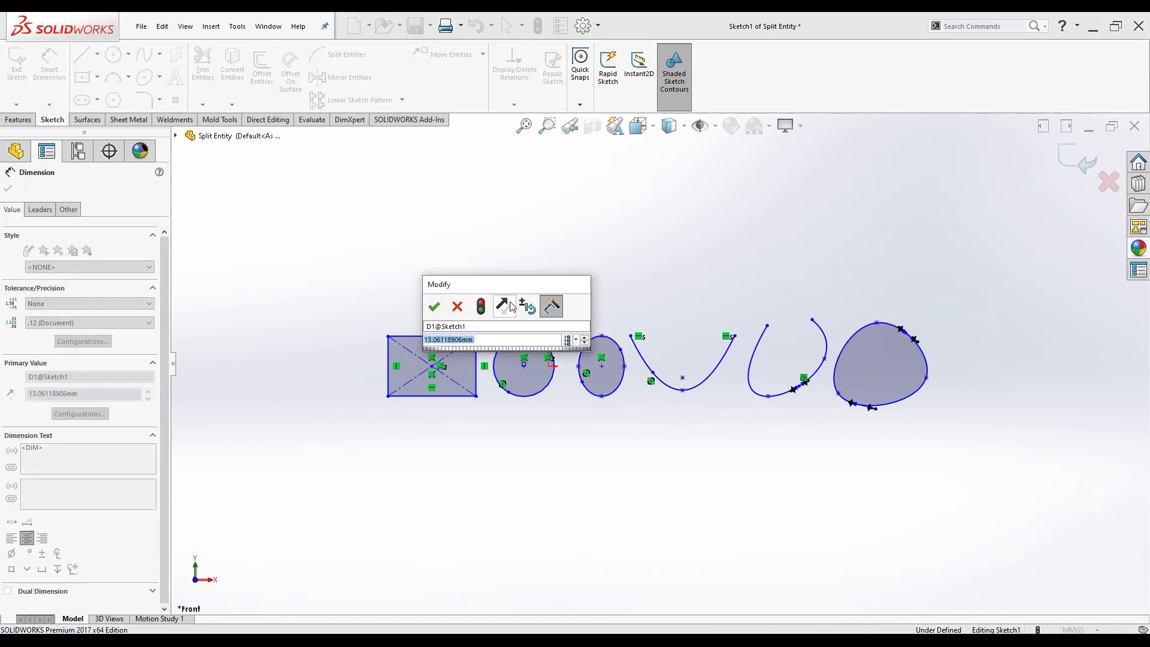
{"action": "type", "text": "1"}
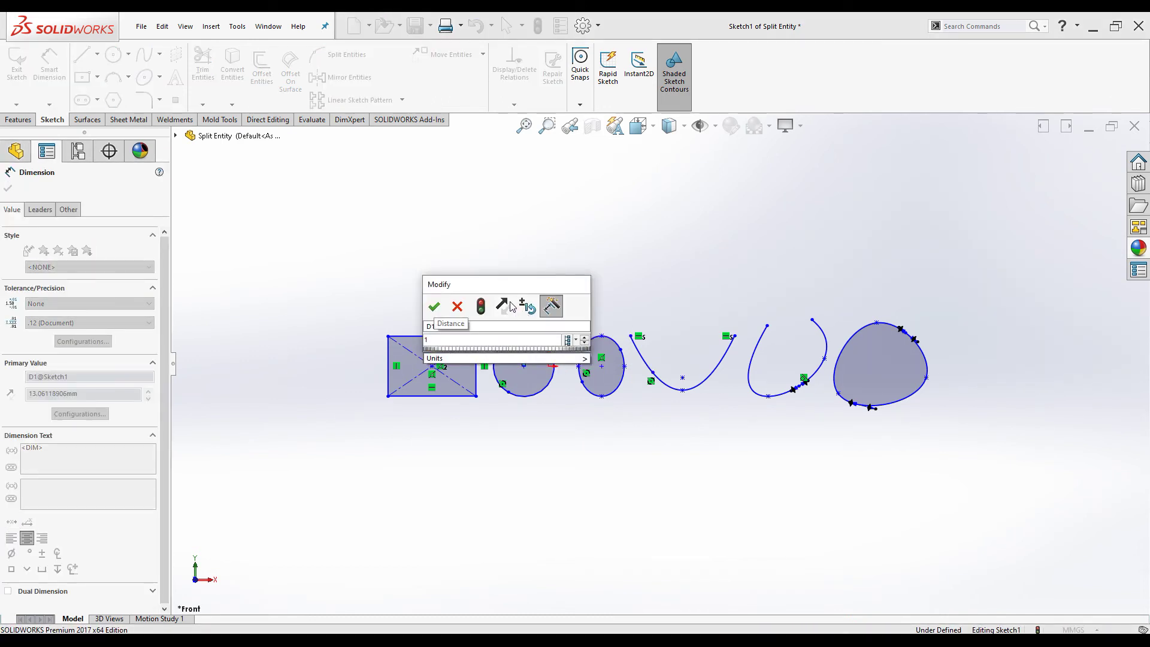
{"action": "type", "text": "0"}
{"action": "key", "text": "Return"}
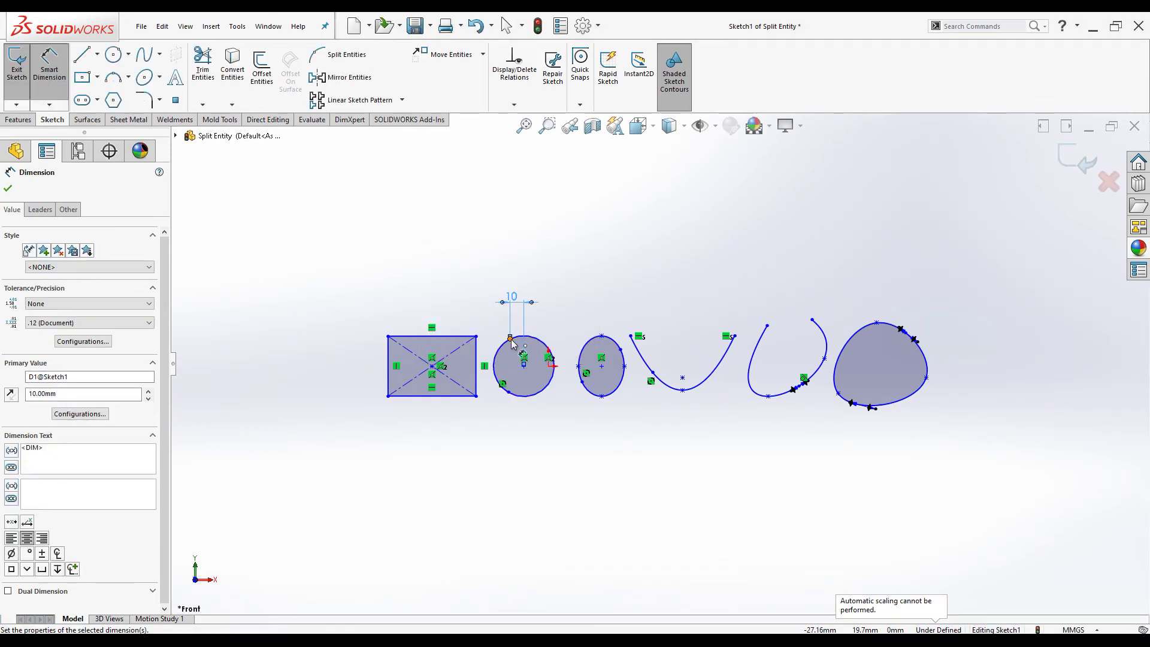
- Set the horizontal dimension between the circle's upper split point and its center to 5 mm
{"action": "left_click", "coordinate": [50, 394]}
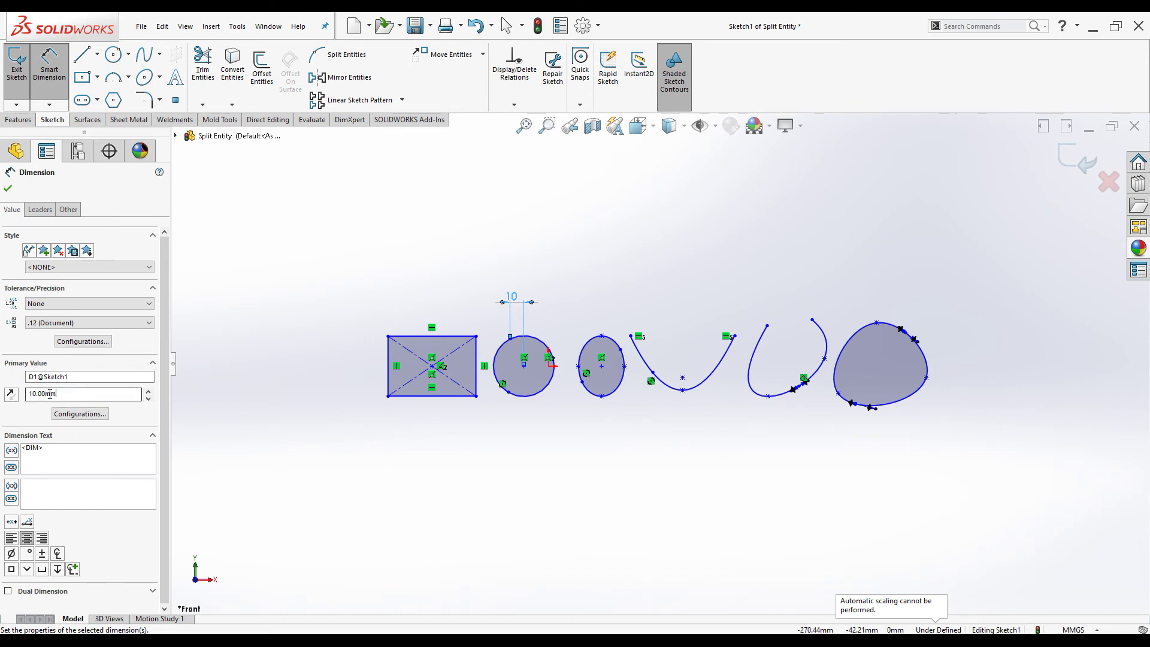
{"action": "double_click", "coordinate": [50, 393]}
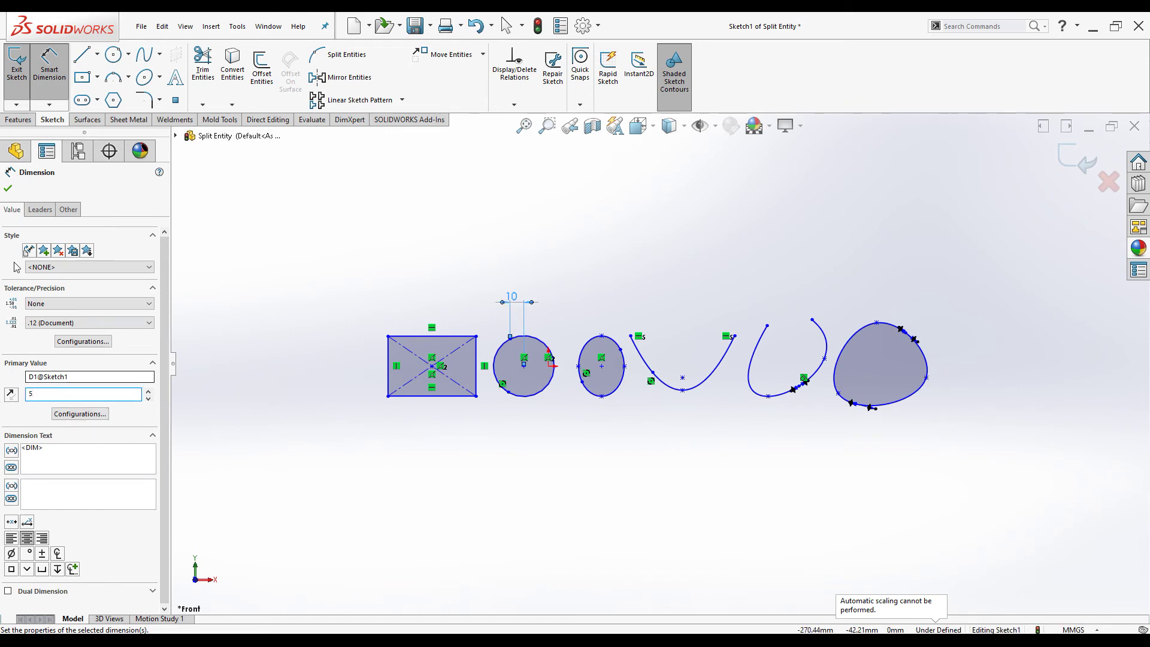
{"action": "key", "text": "Return"}
{"action": "left_click", "coordinate": [323, 307]}
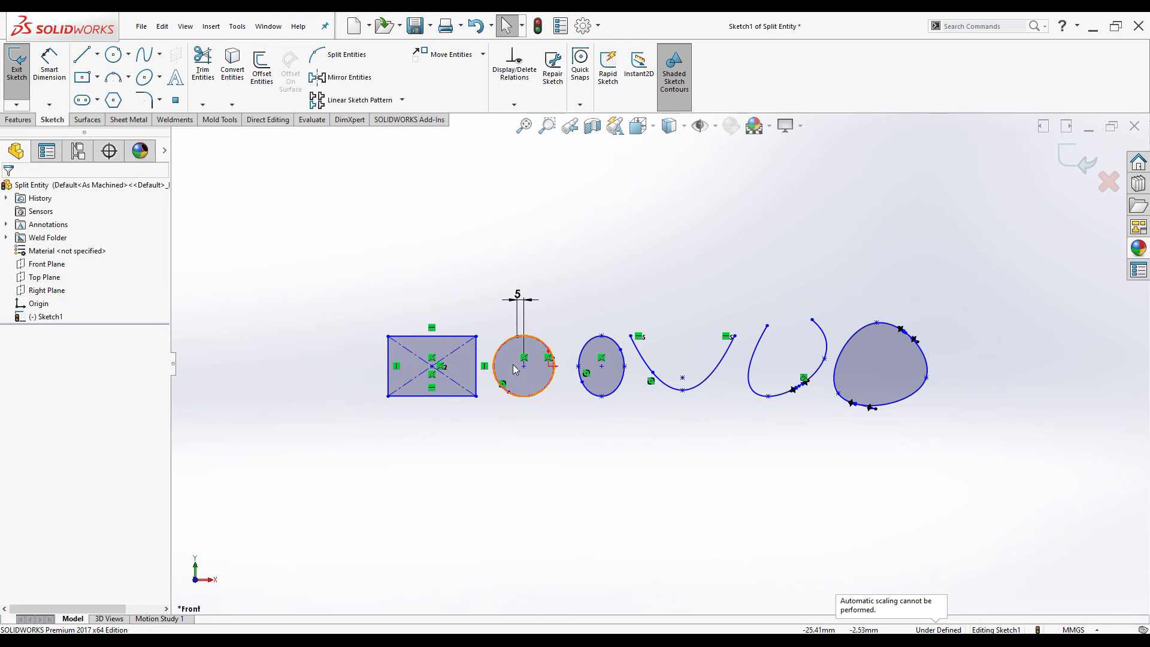